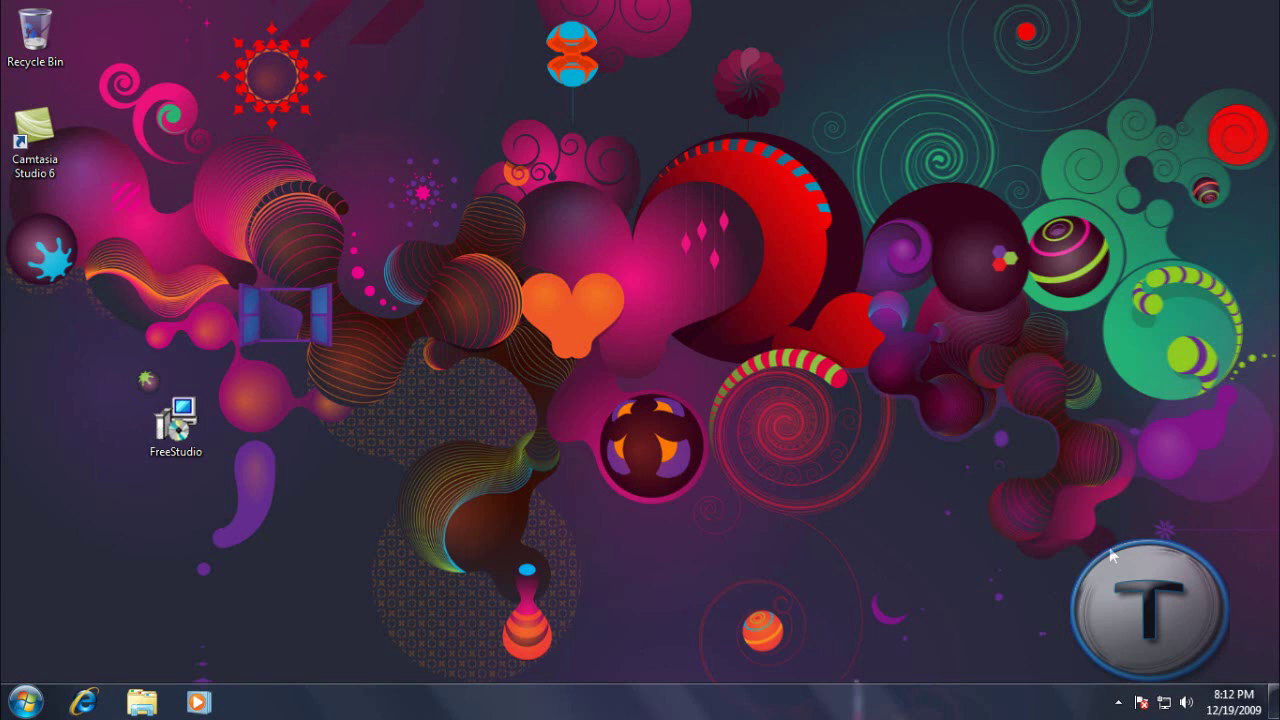
- Select the FreeStudio installer icon on the desktop
click(208, 427)
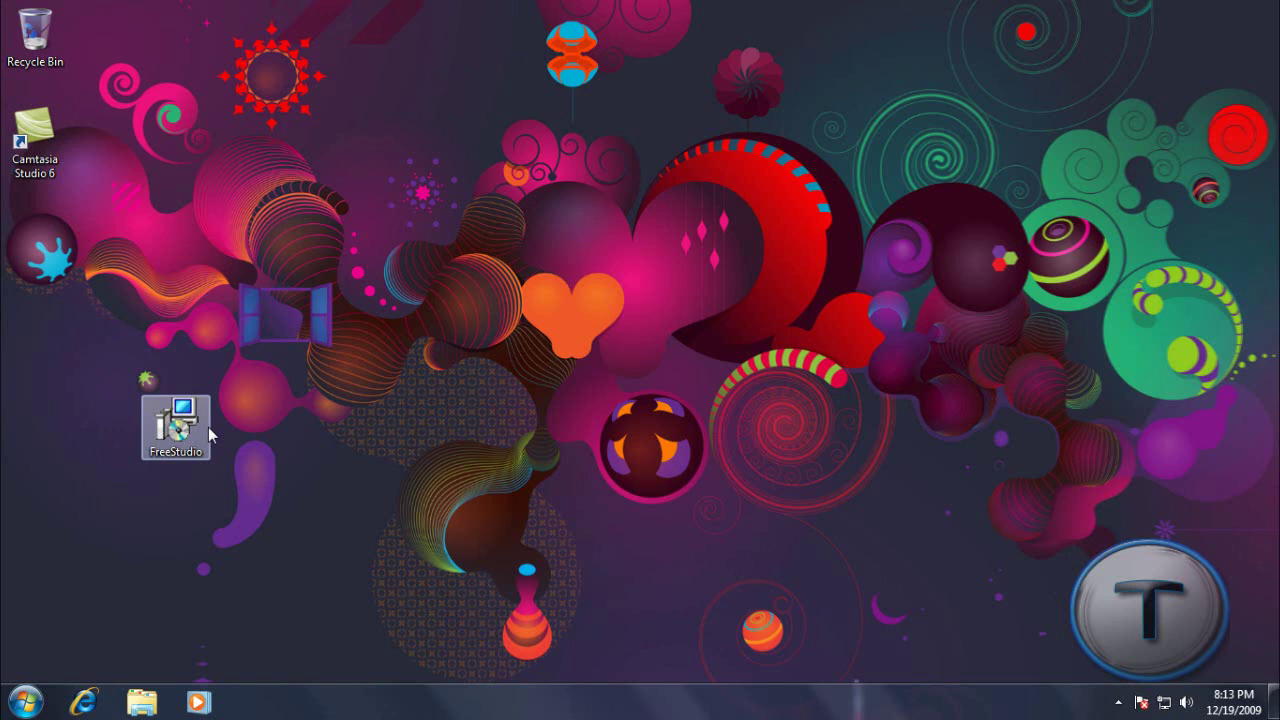
- Launch the FreeStudio installer, allow the unverified file to run, and choose English
double_click(188, 437)
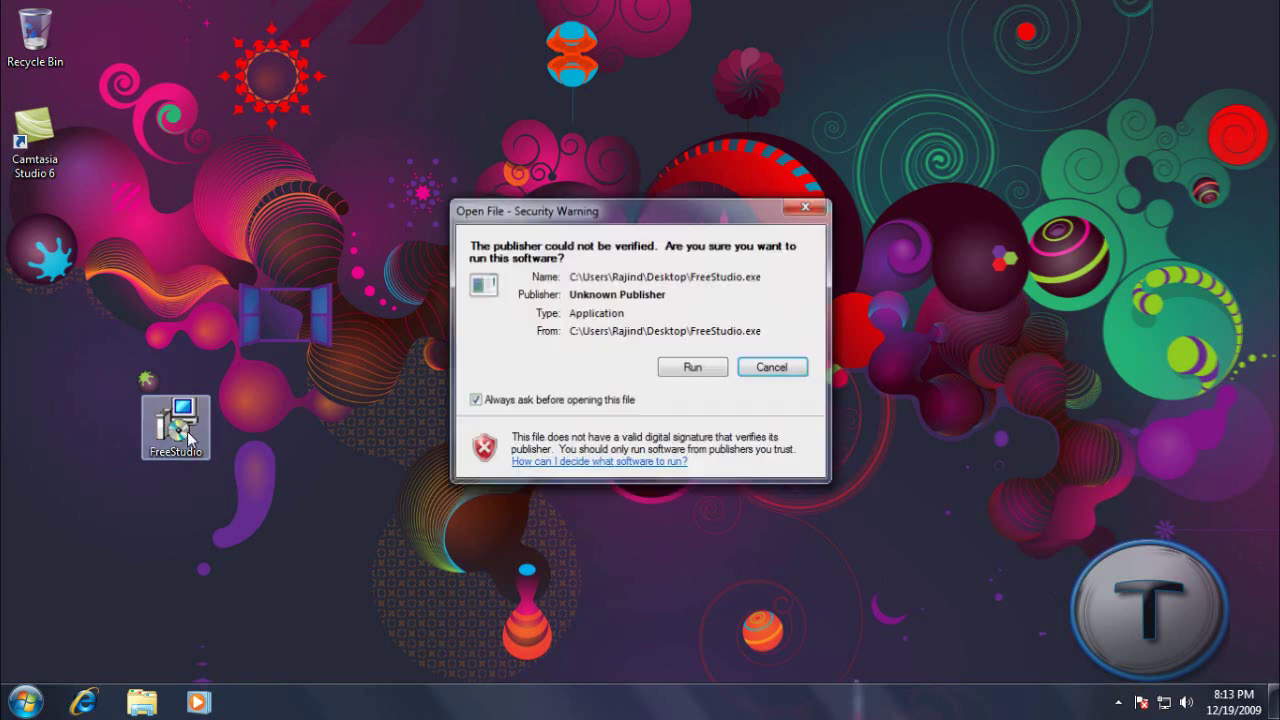
click(700, 368)
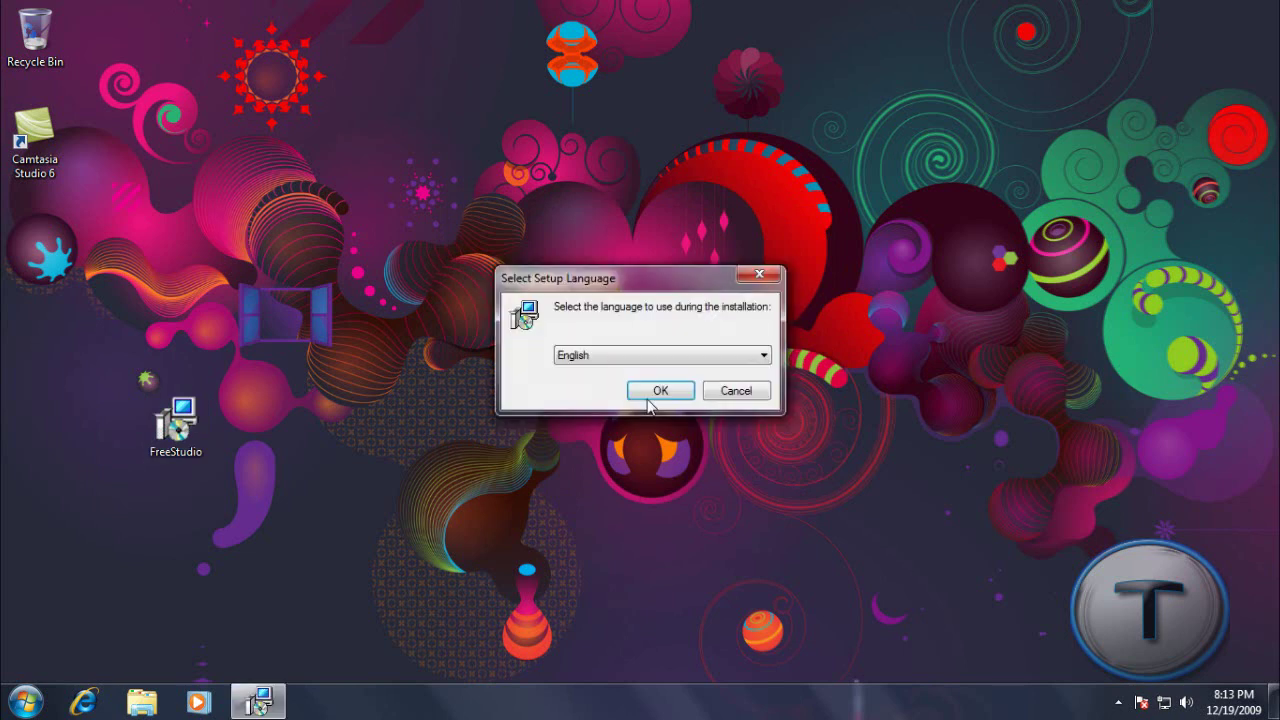
click(655, 395)
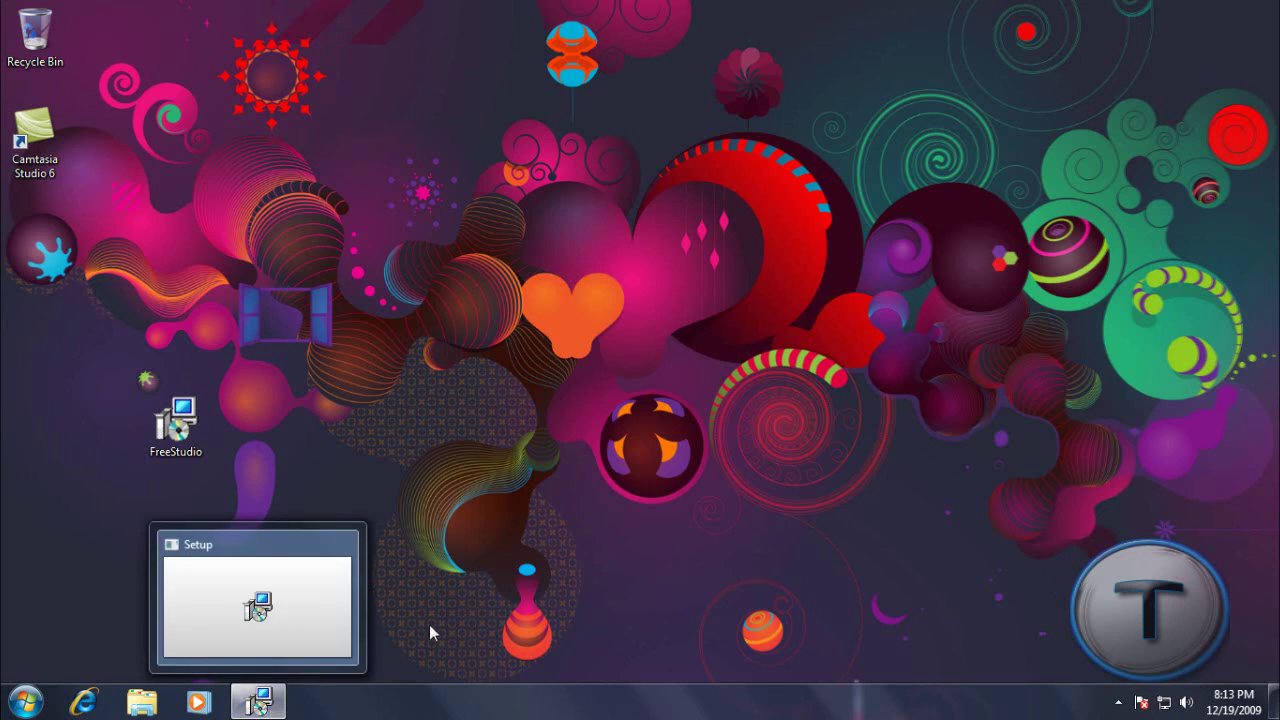
click(263, 706)
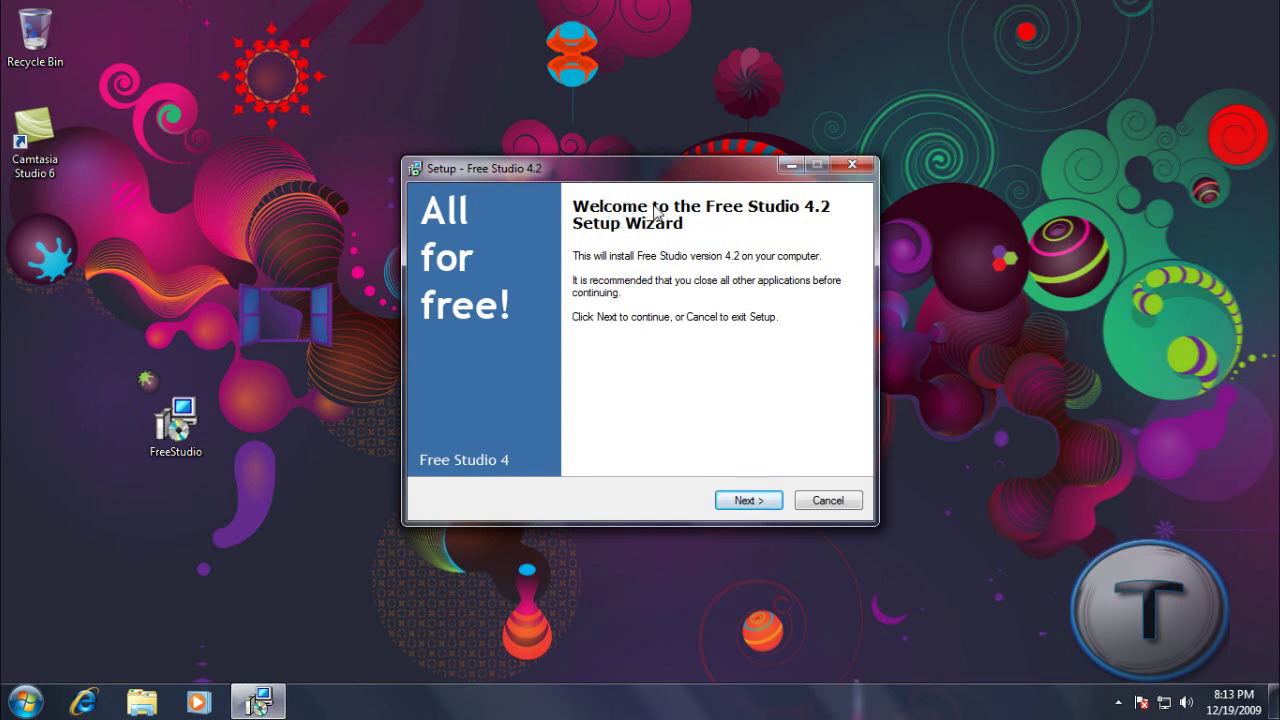
click(756, 500)
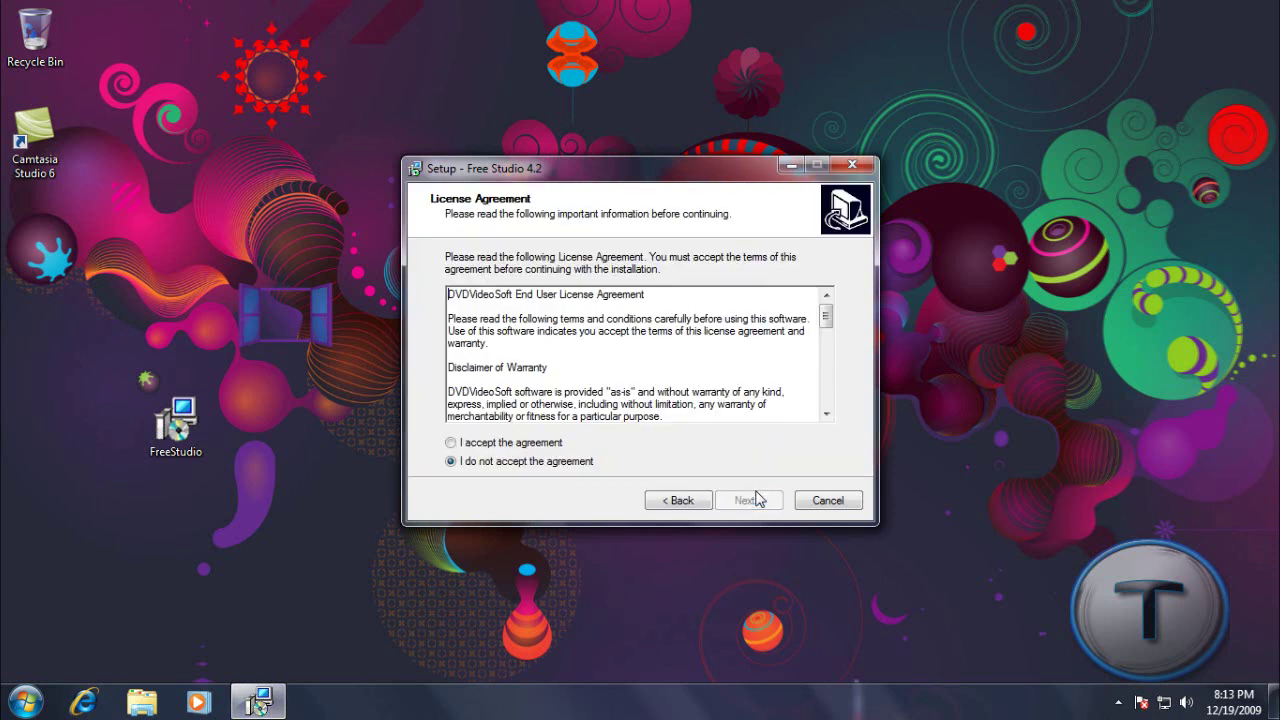
- Accept the license, keep the default location, decline the DVDVideoSoft toolbar and homepage, and install
click(547, 446)
click(764, 500)
click(764, 500)
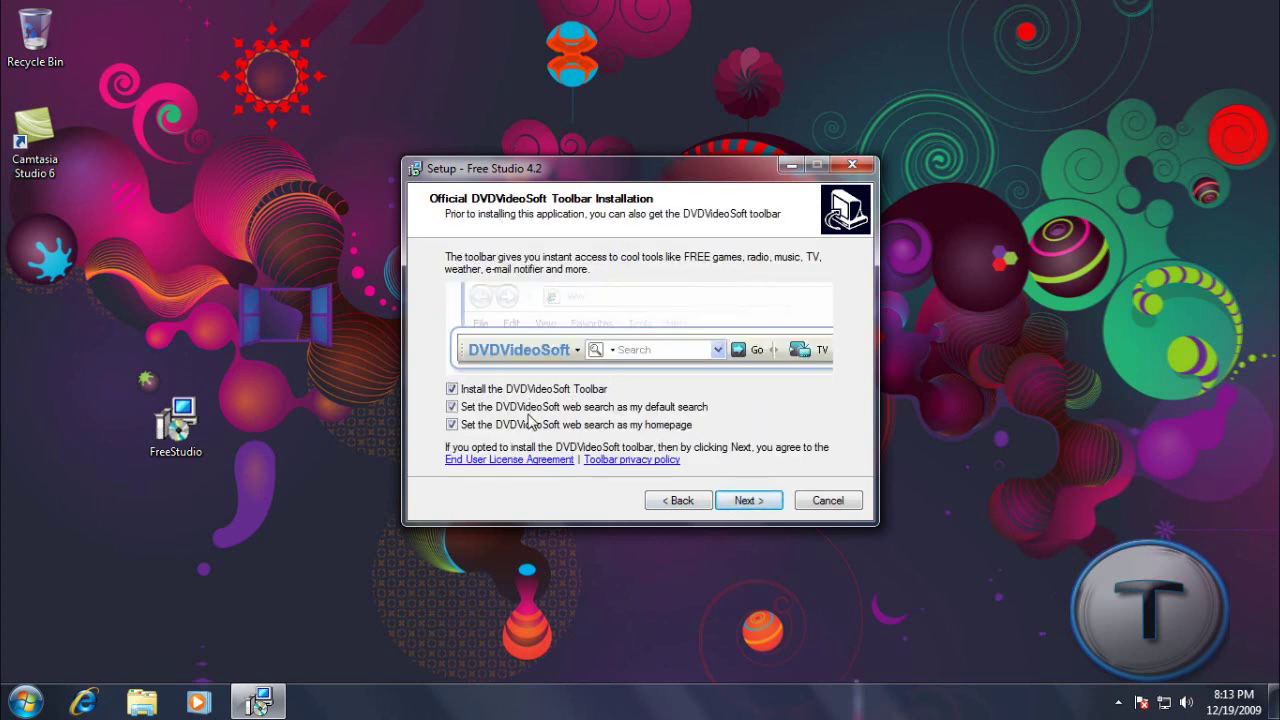
click(486, 426)
click(491, 392)
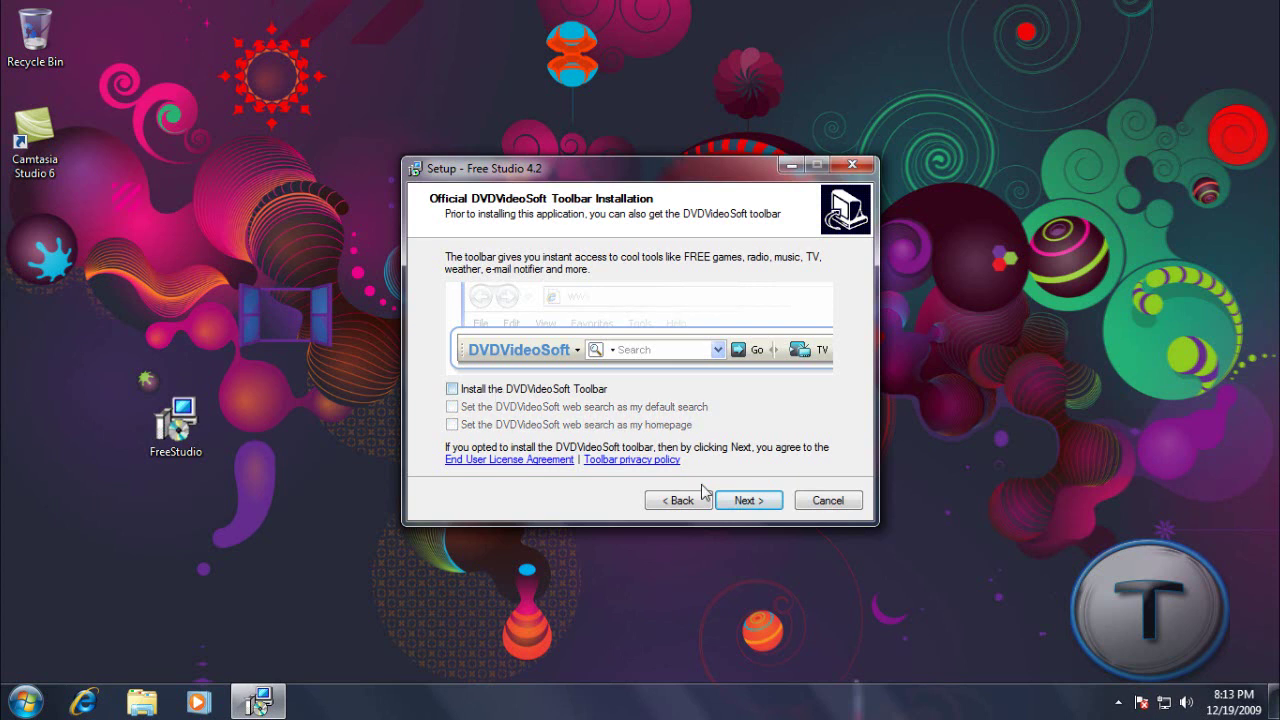
click(763, 505)
click(763, 505)
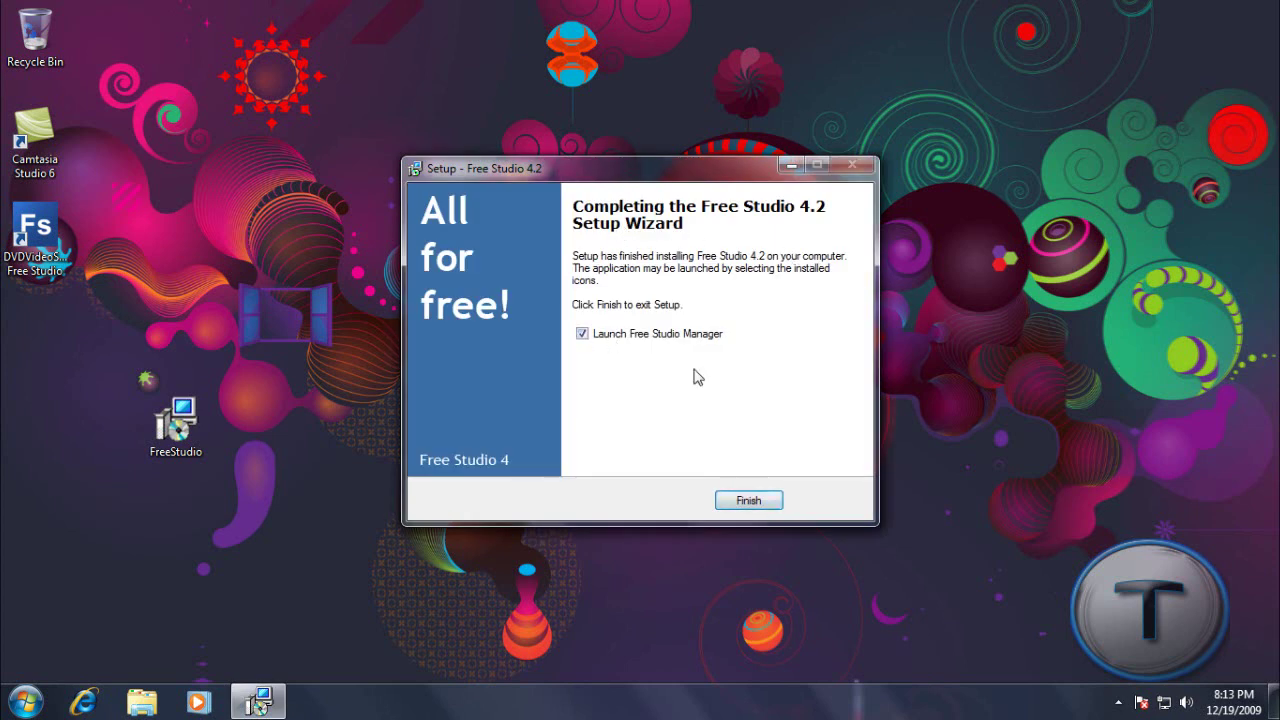
- Finish setup with Free Studio Manager launching, and close the browser window that opened
click(749, 504)
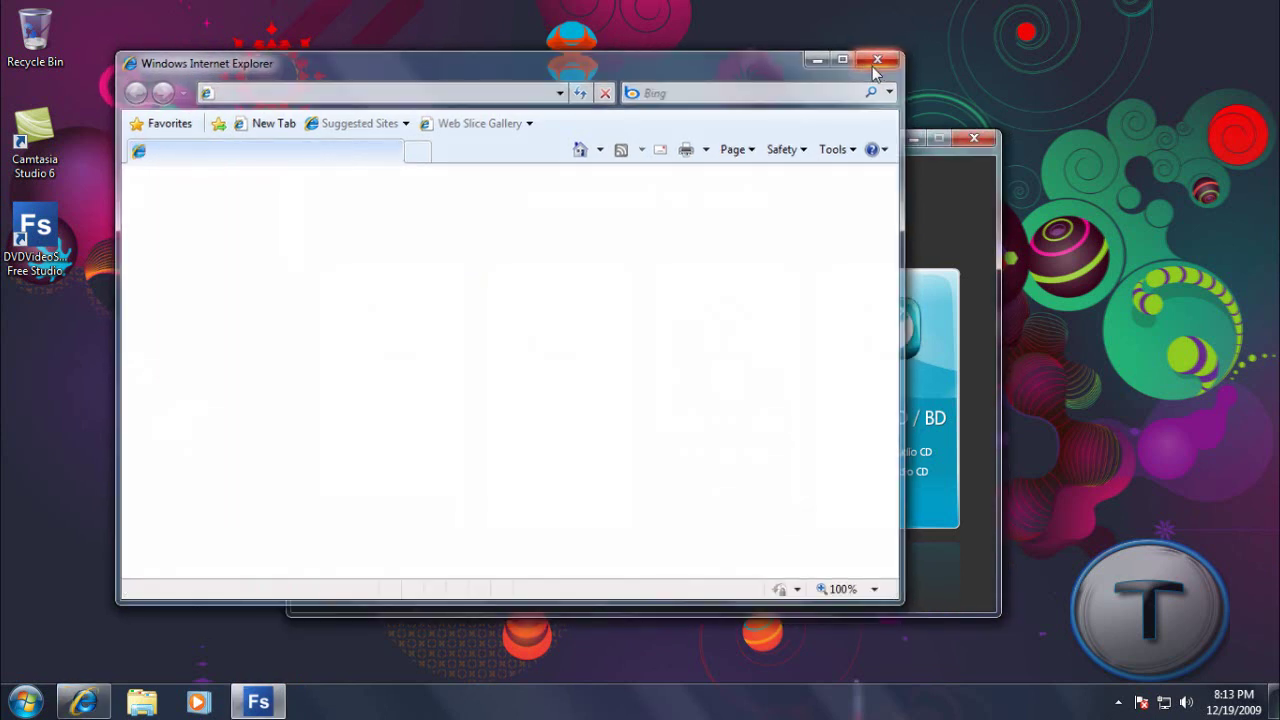
click(877, 61)
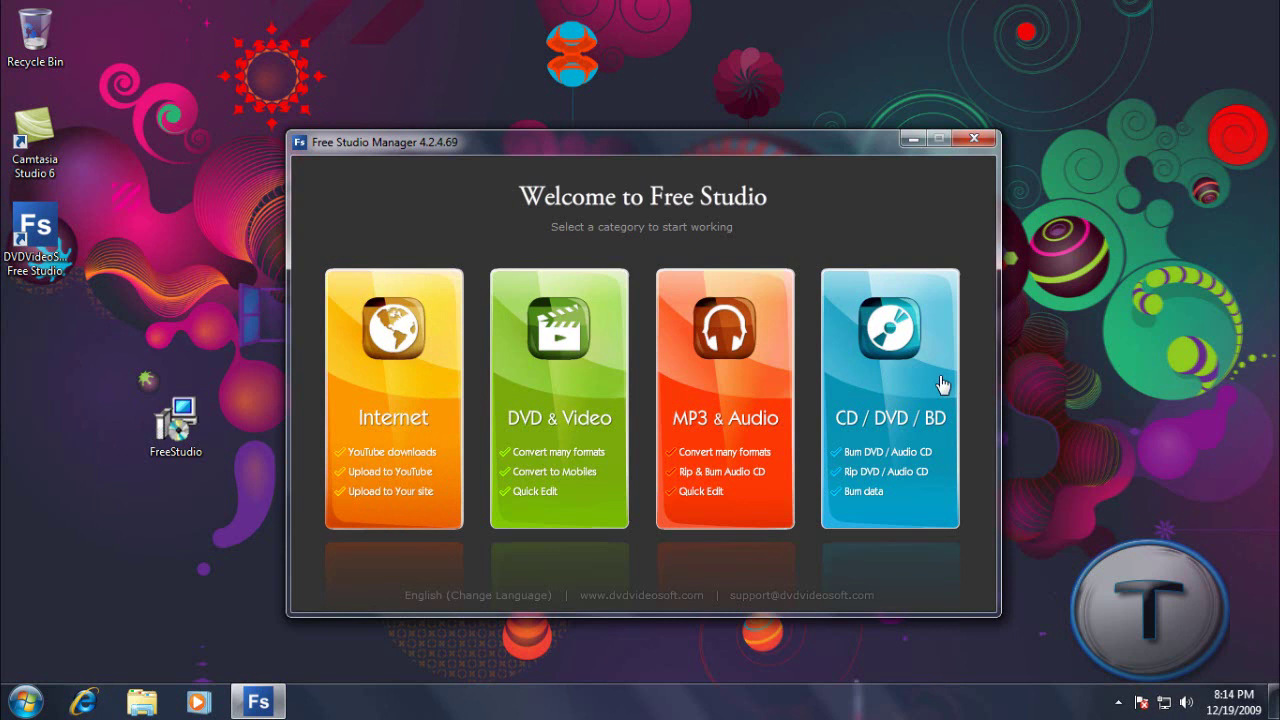
- Open Free YouTube to iPod Converter from the Internet category, keeping Apple iPhone as device
click(371, 393)
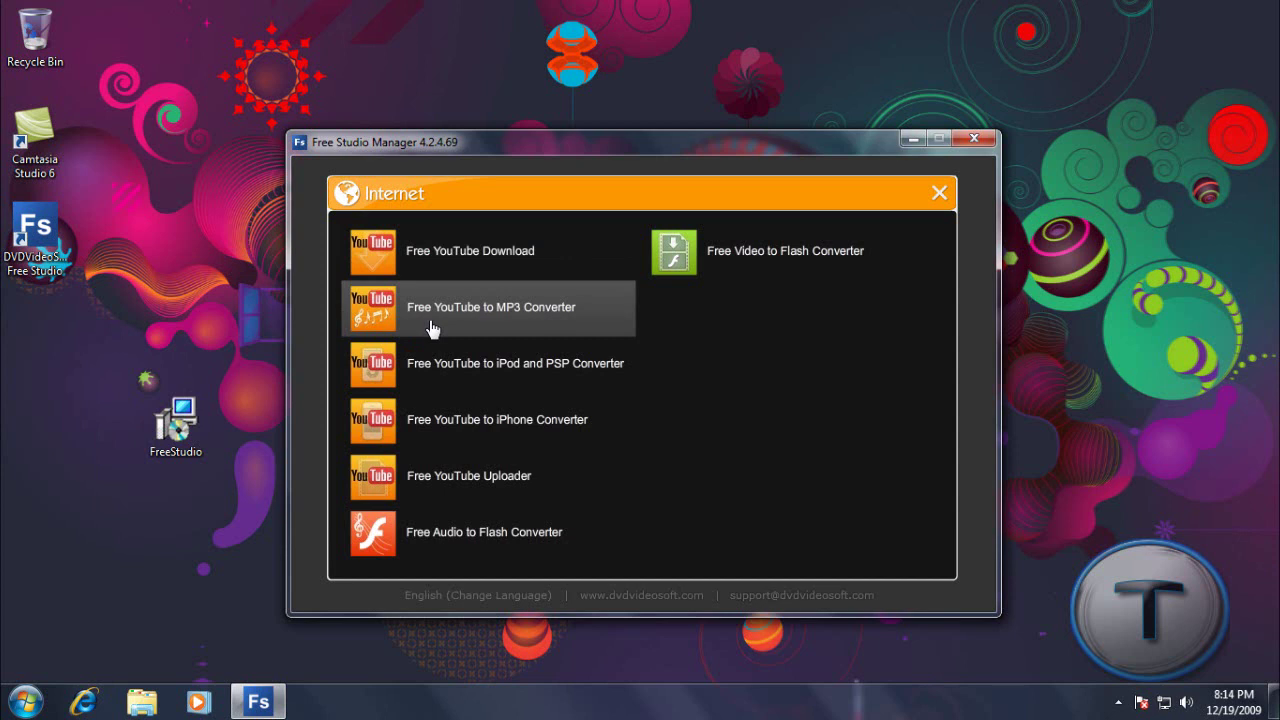
click(516, 376)
click(395, 508)
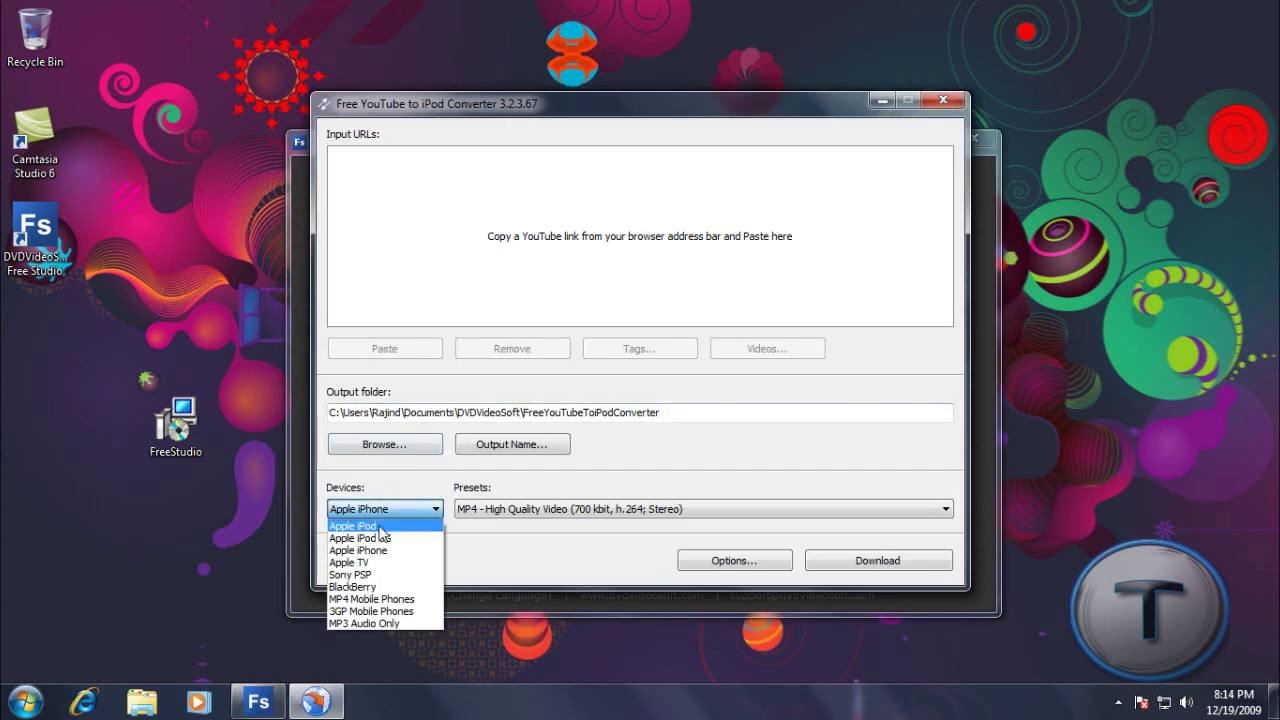
click(360, 550)
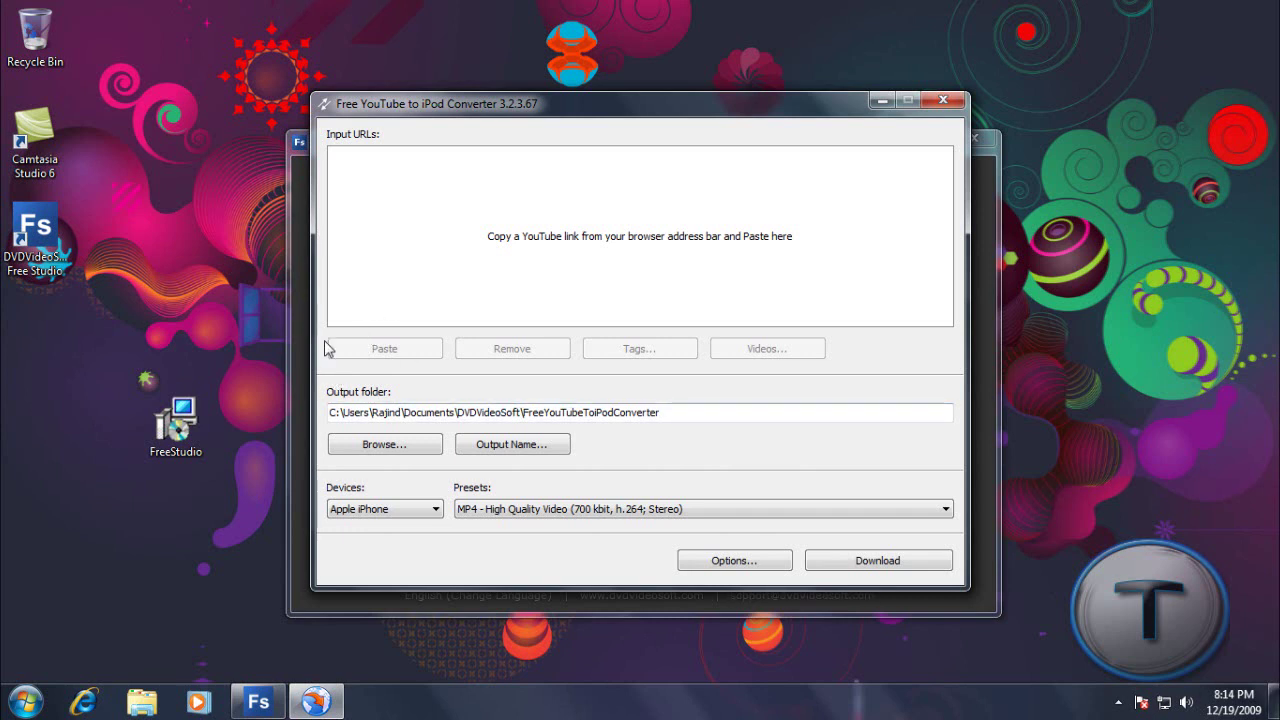
- Review the device and preset lists, keeping Apple iPhone and MP4 - High Quality Video
click(364, 513)
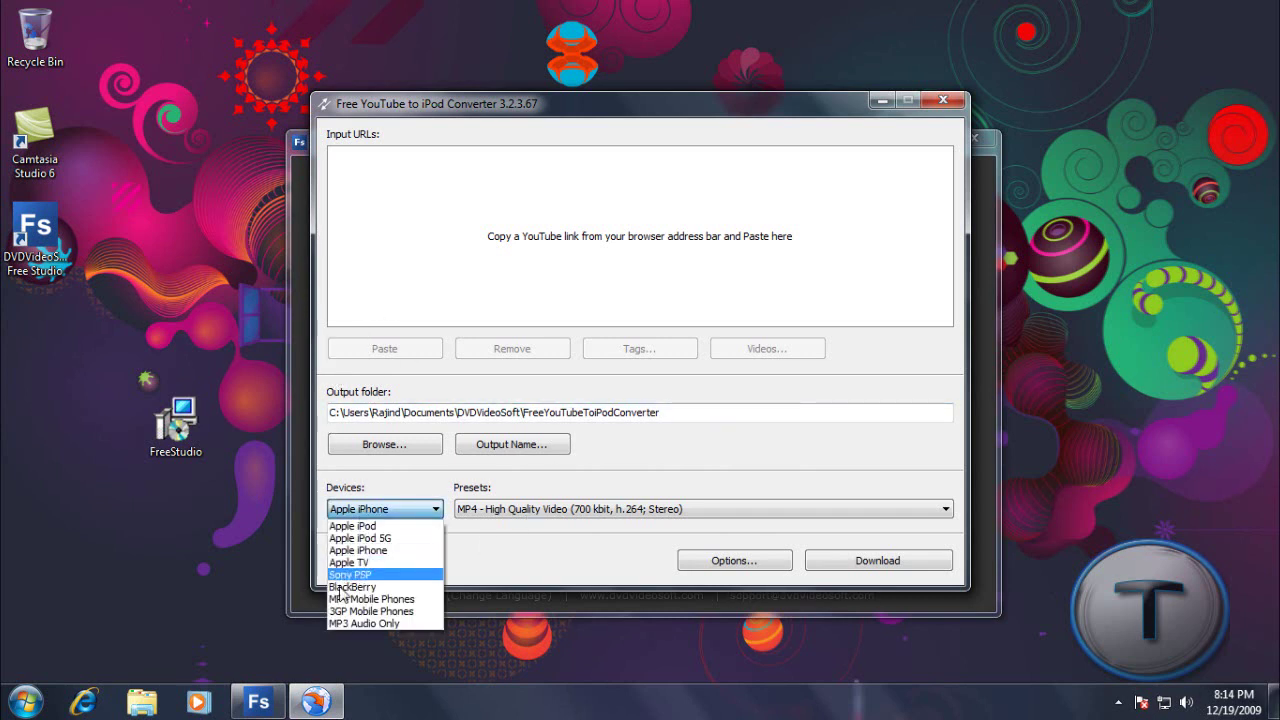
click(371, 551)
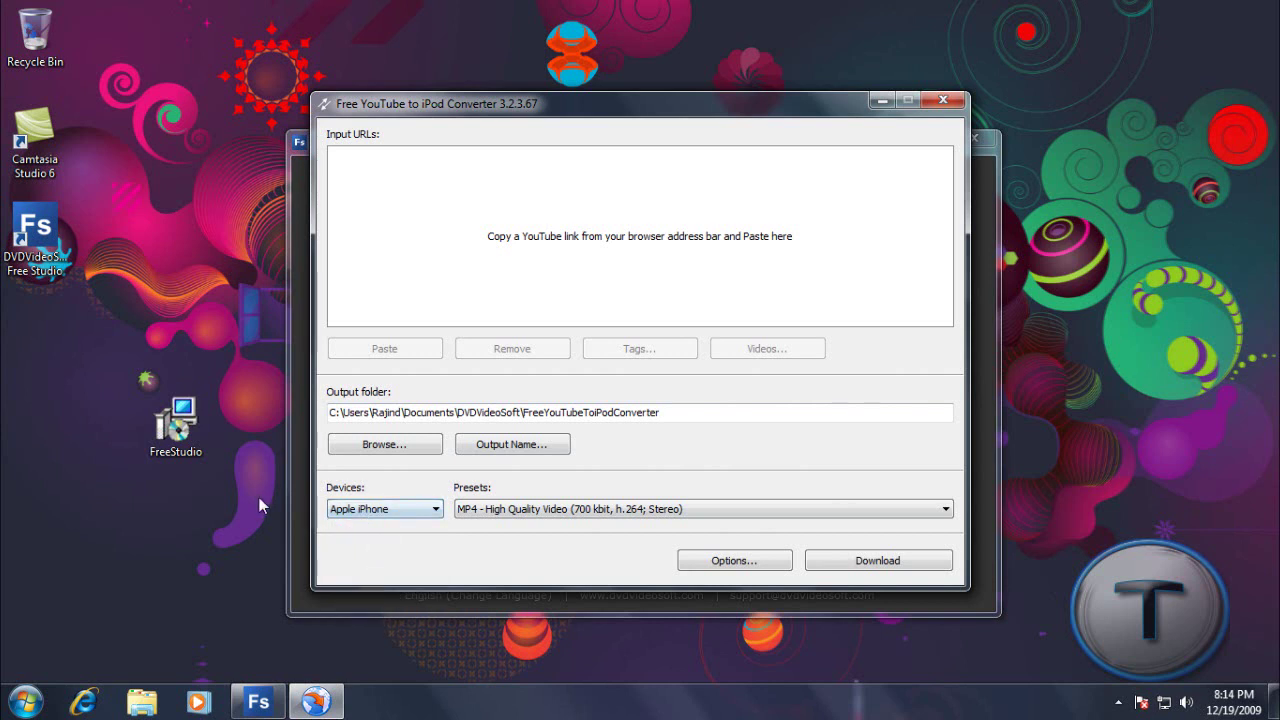
click(570, 511)
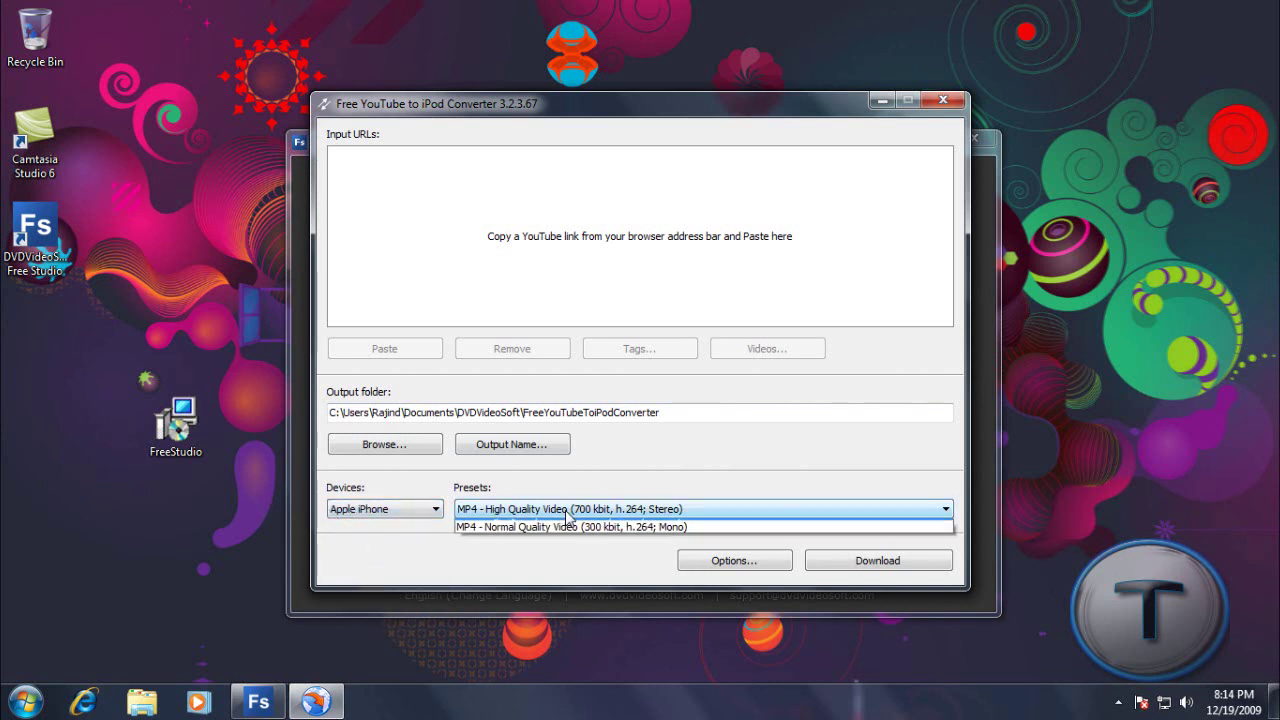
click(660, 525)
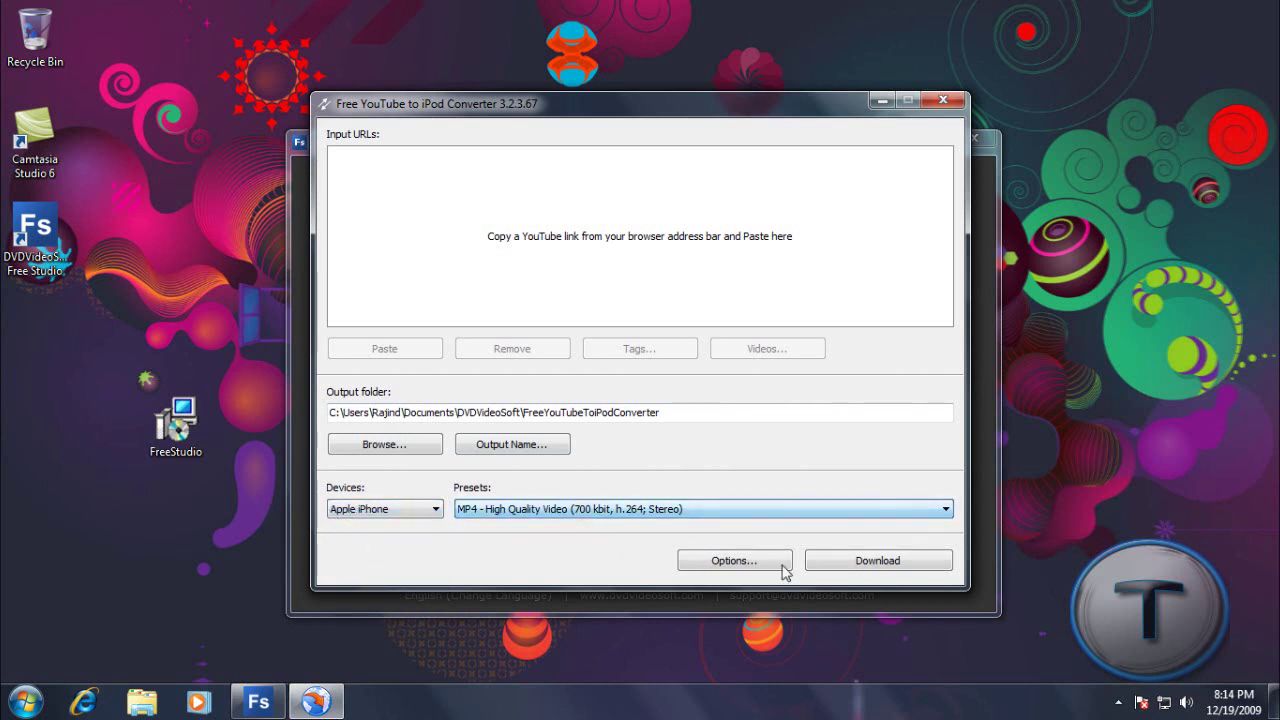
- Close the YouTube converter and Internet panel, then show the DVD & Video converters
click(941, 98)
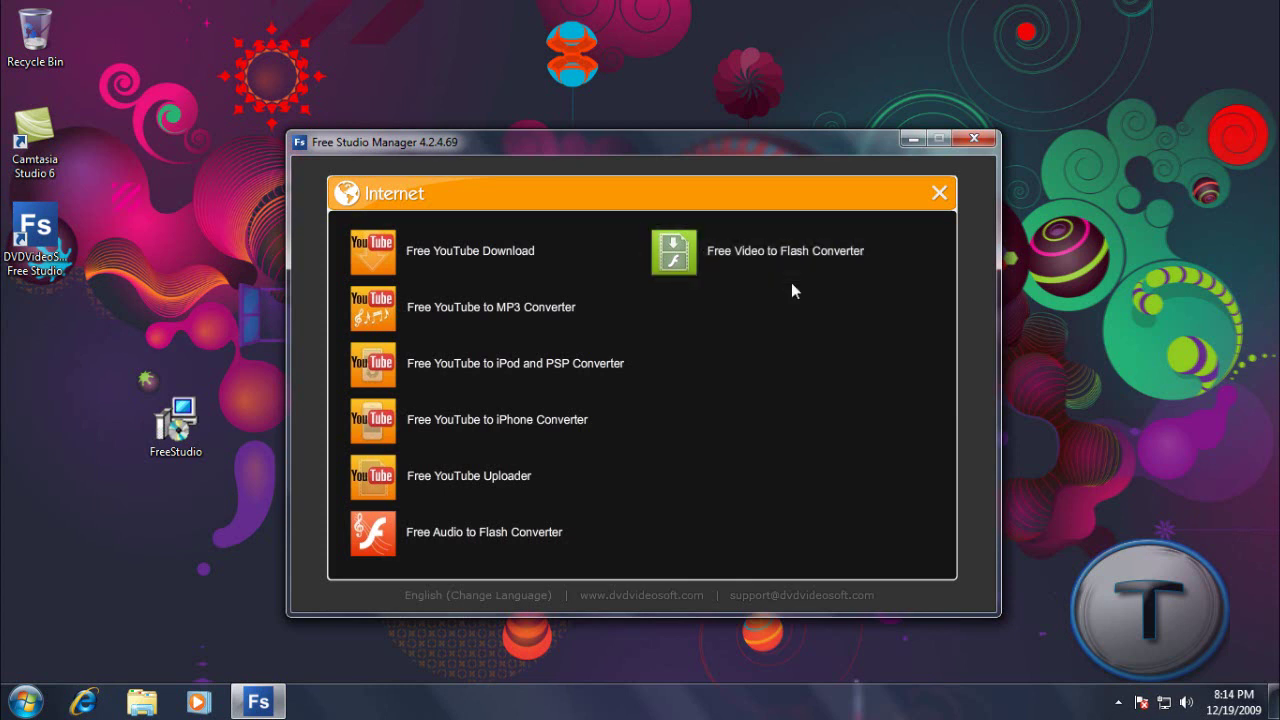
click(939, 192)
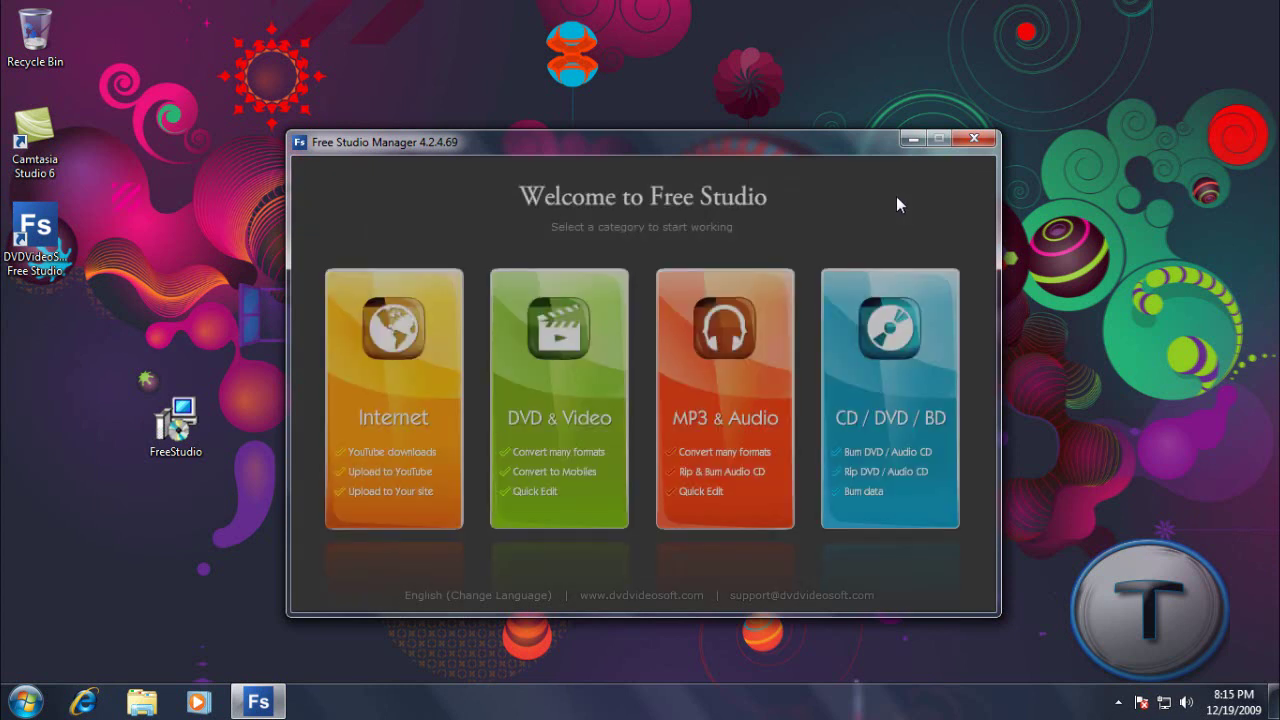
click(567, 366)
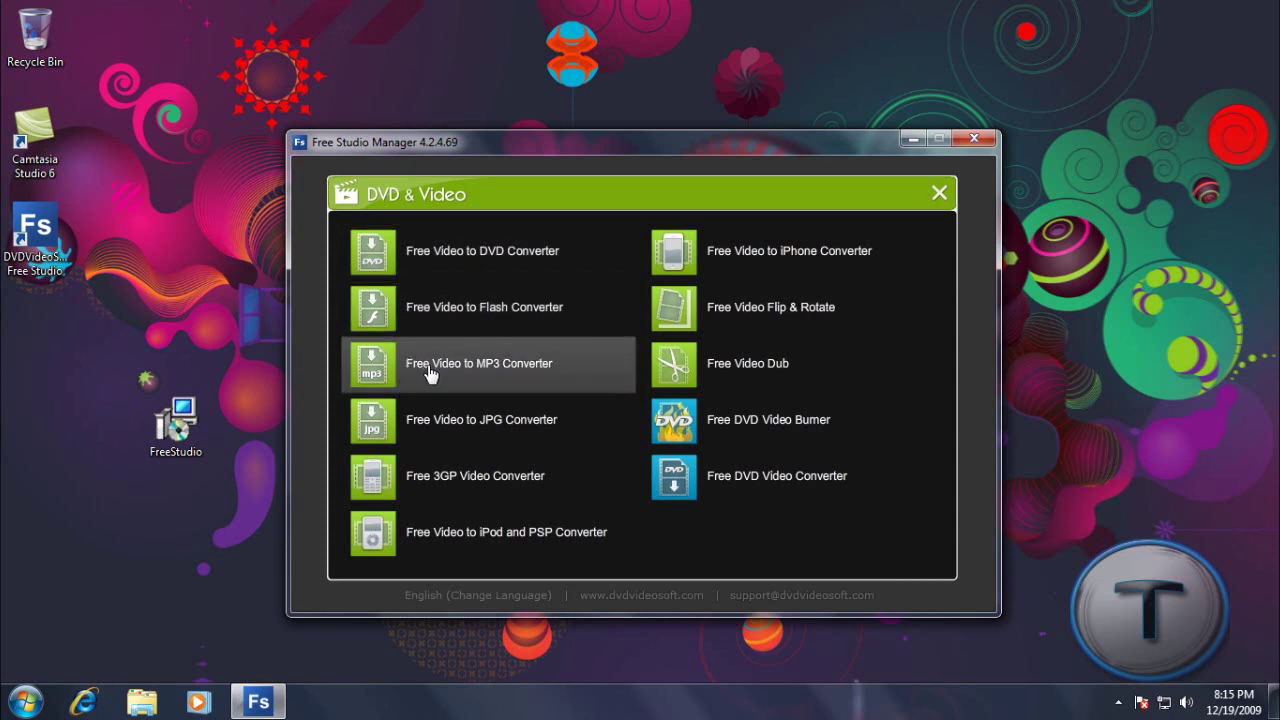
- Launch Free Video to JPG Converter and try the extraction modes, ending on every 10 frames
click(445, 428)
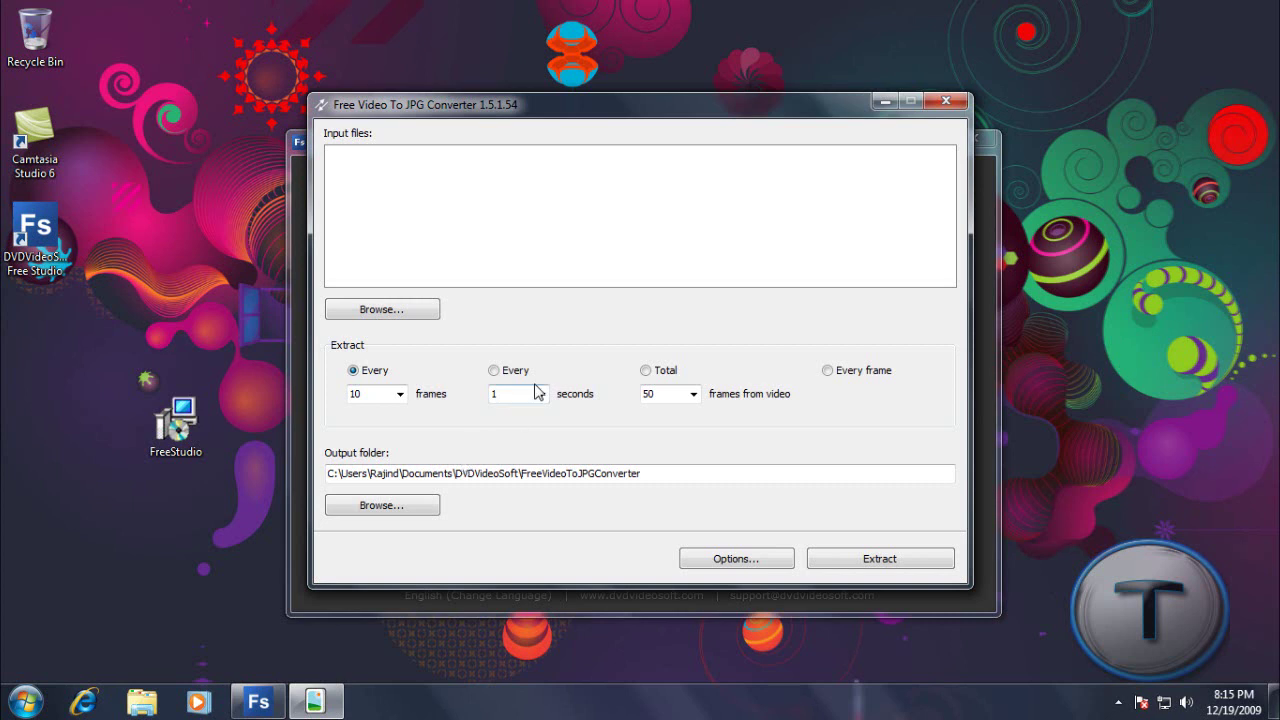
click(493, 370)
click(648, 371)
click(362, 370)
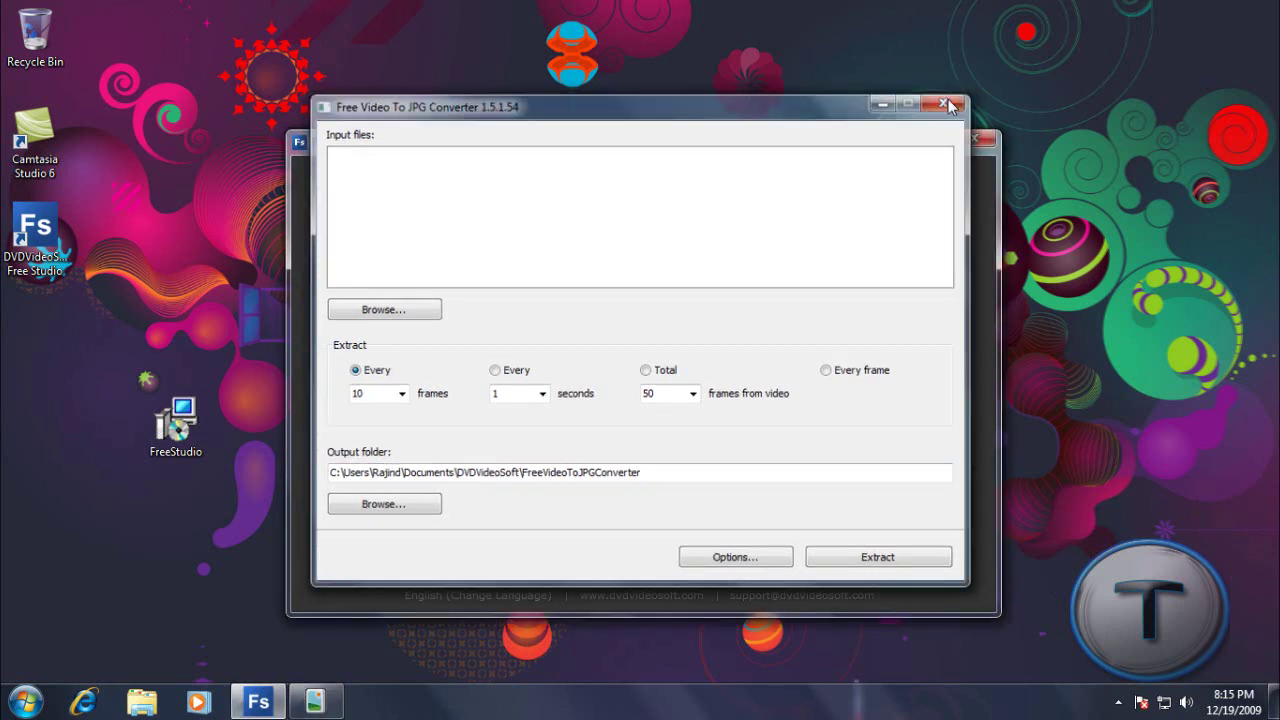
- Close the JPG converter and DVD & Video panel, then launch Free Audio Converter from MP3 & Audio
click(948, 101)
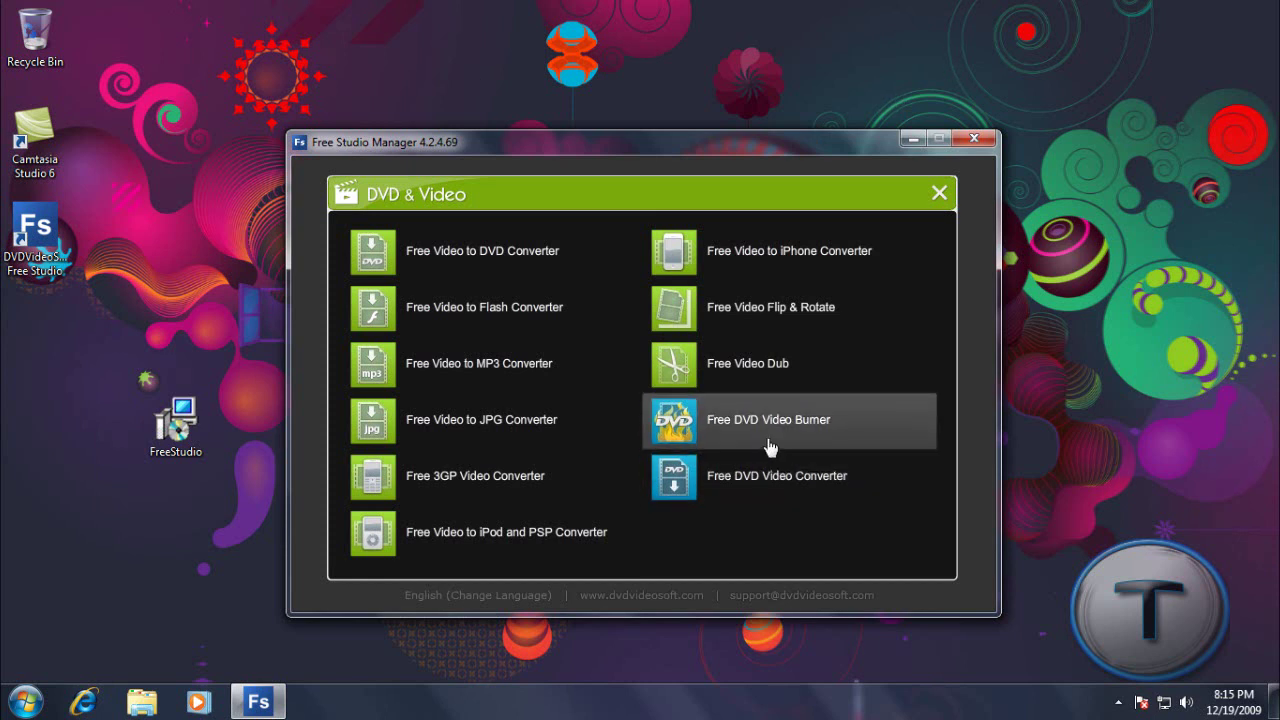
click(939, 193)
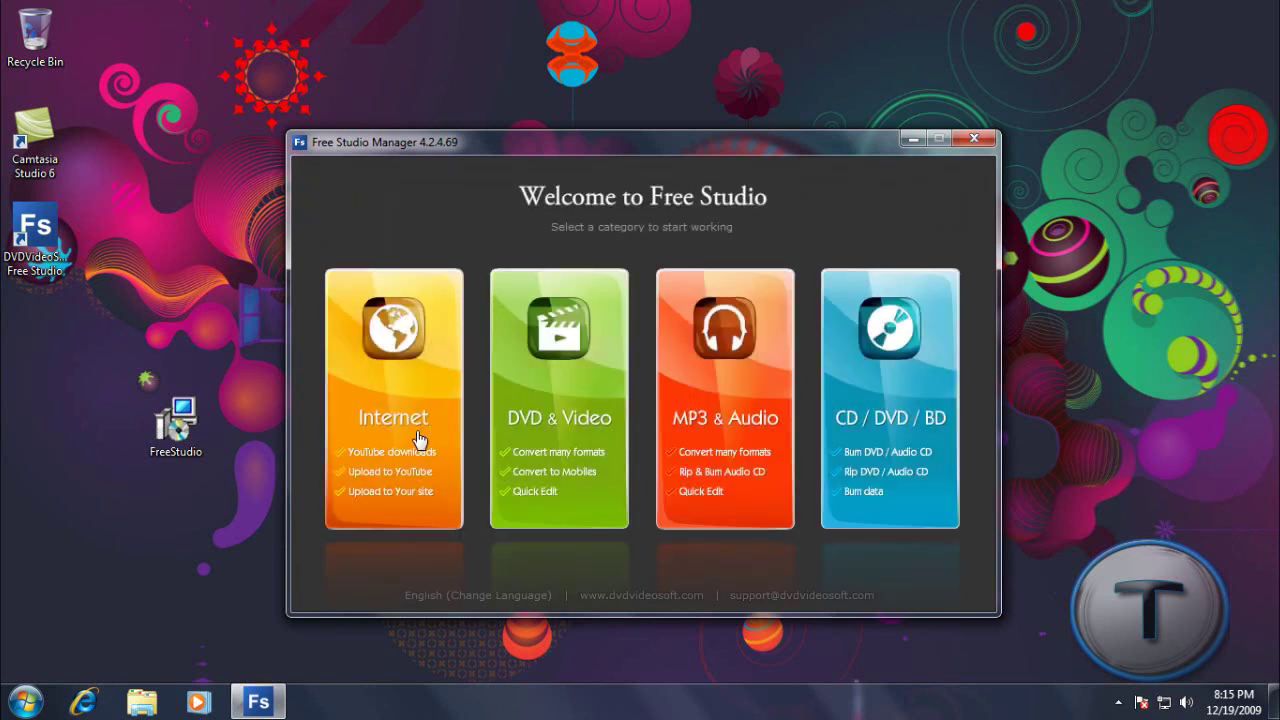
click(700, 396)
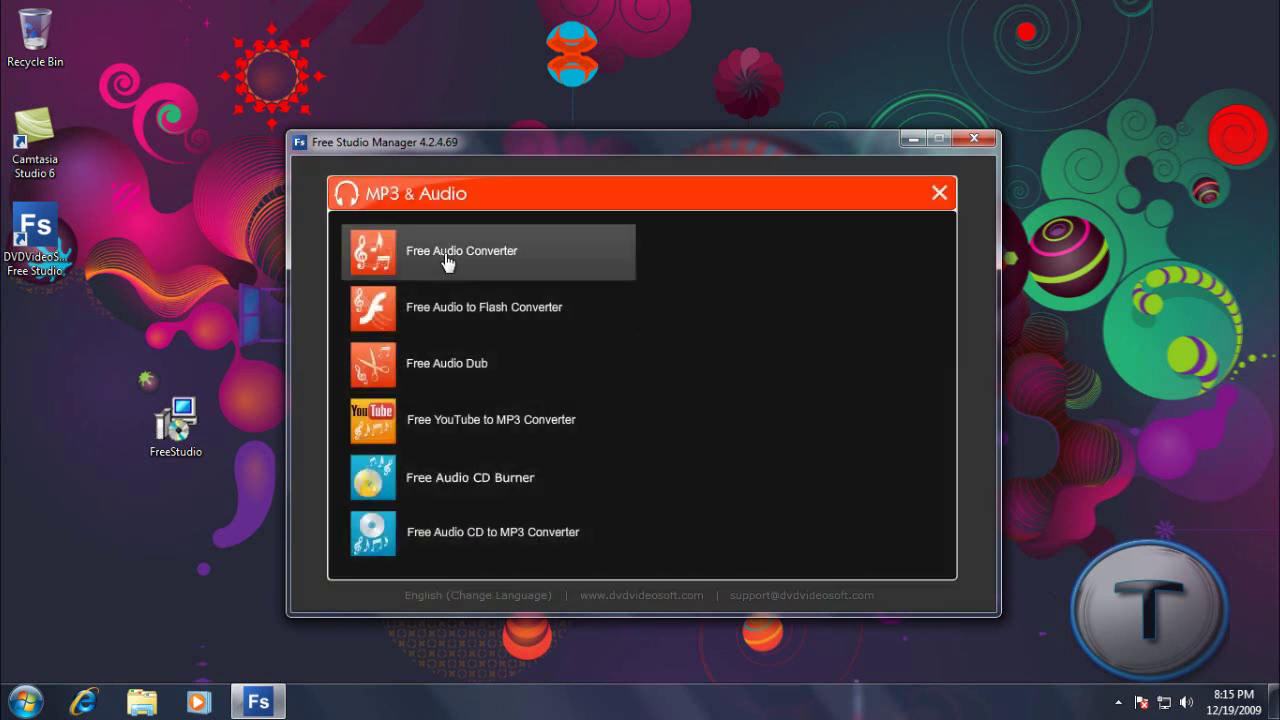
click(447, 258)
- Check the output formats list keeping MP3, then close Free Audio Converter
click(432, 510)
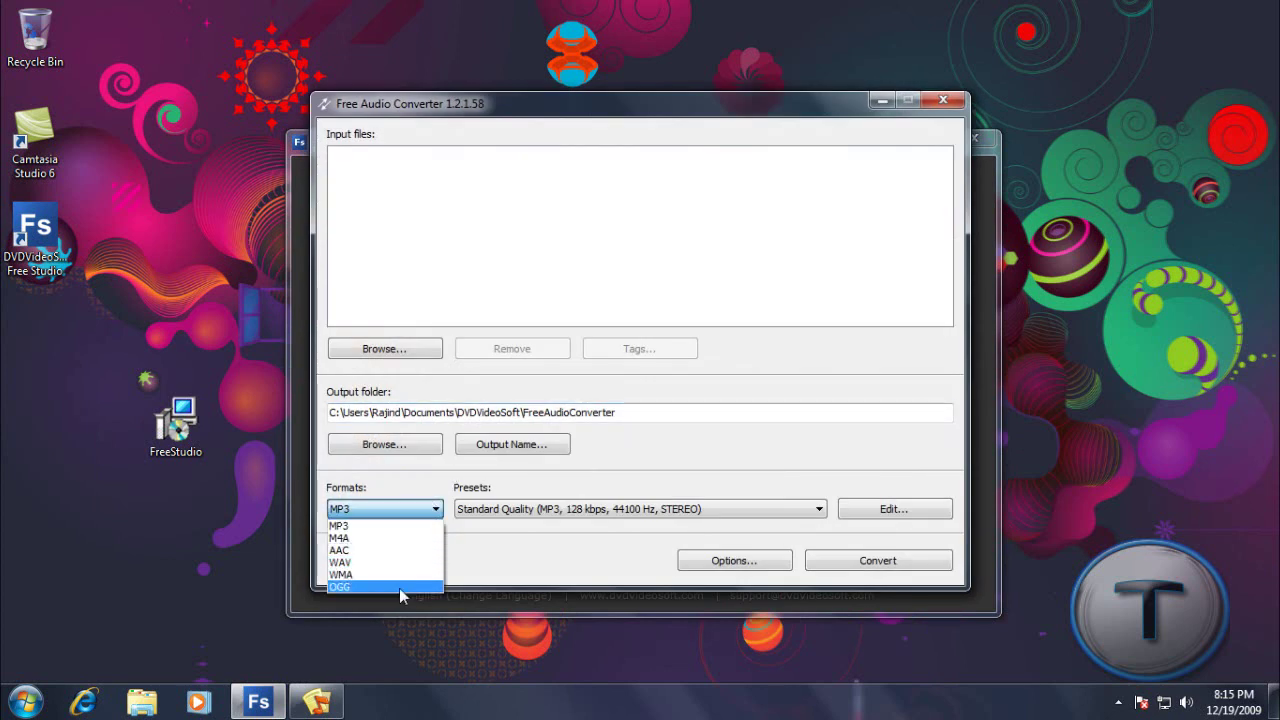
click(940, 100)
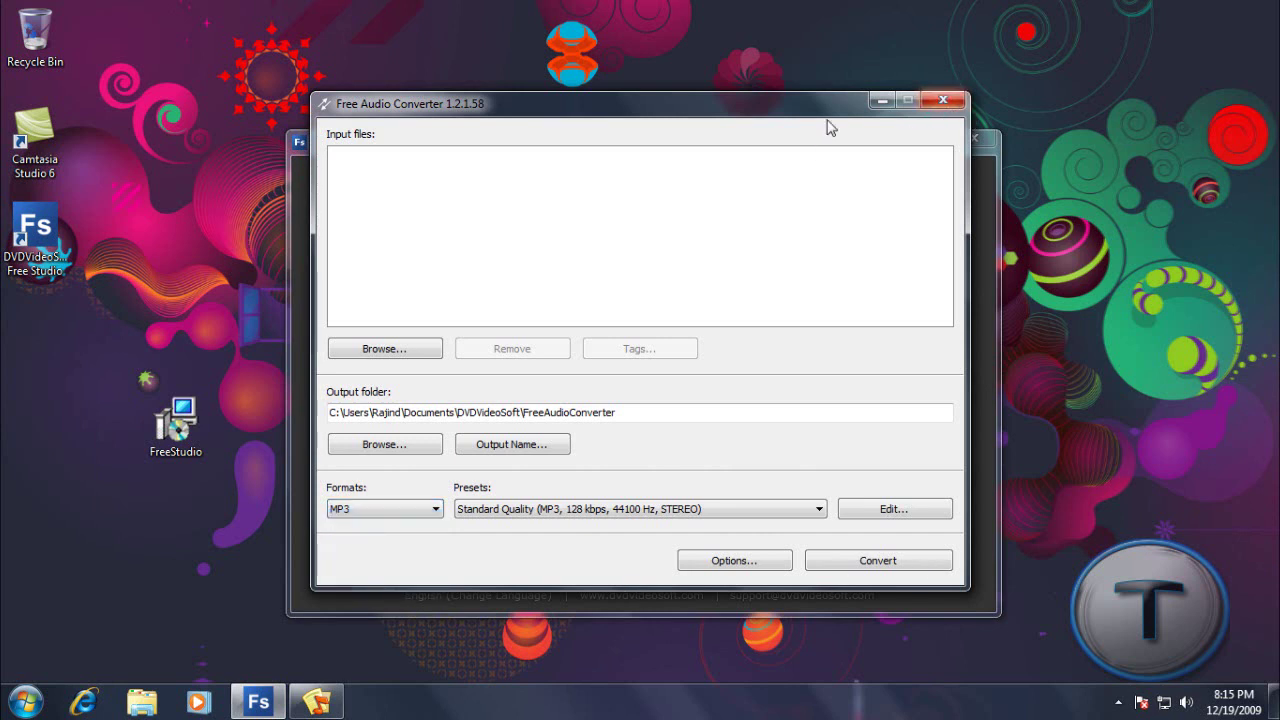
click(940, 100)
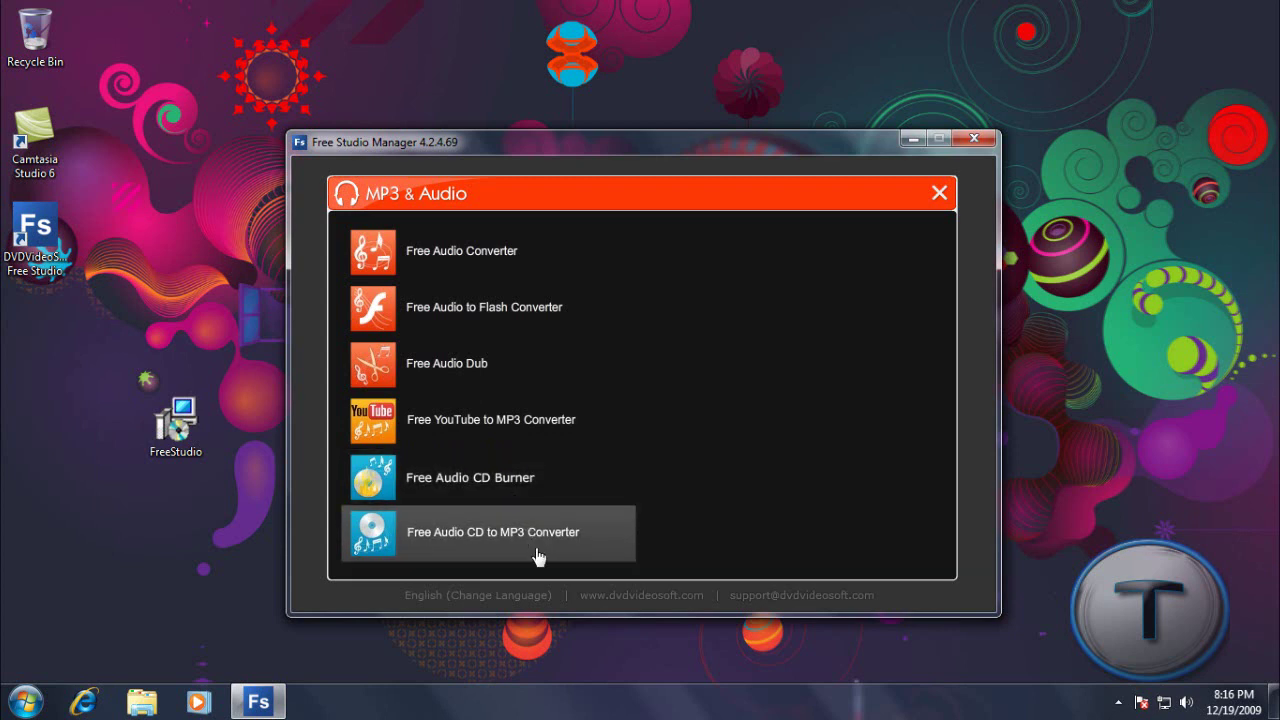
- Close the MP3 & Audio panel, view the five CD / DVD / BD tools, then close that panel
click(936, 196)
click(861, 435)
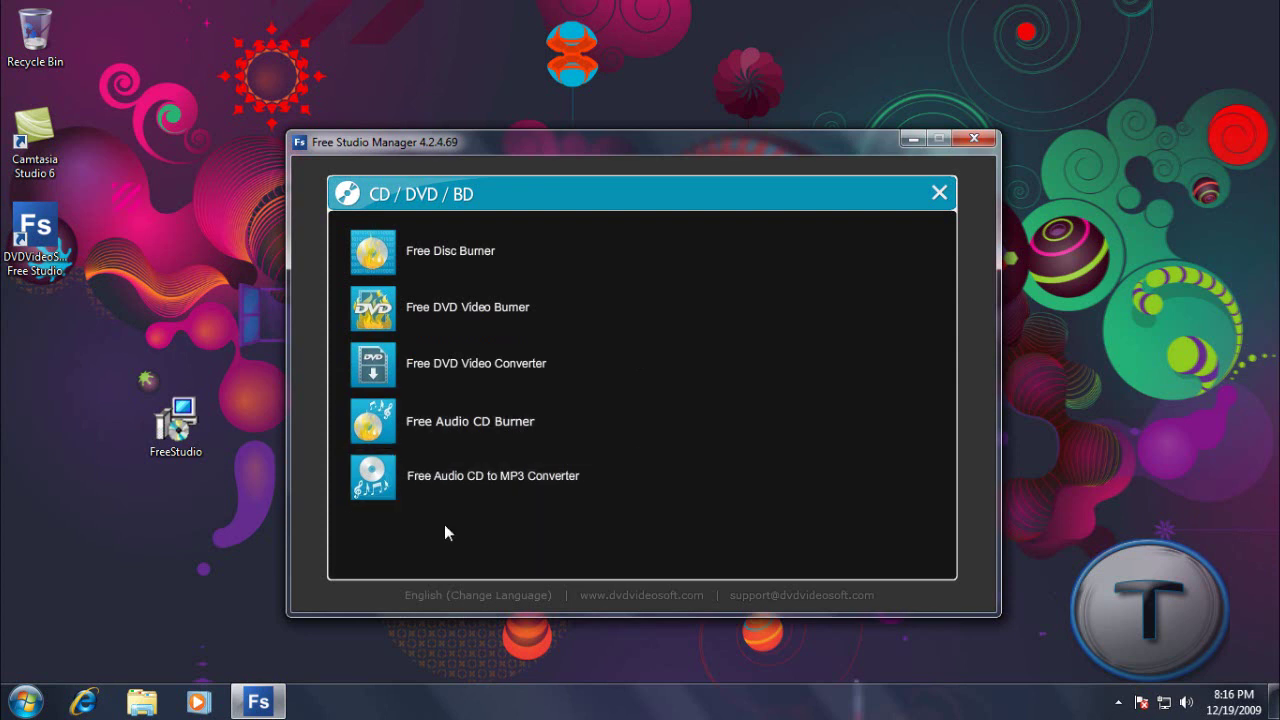
click(938, 193)
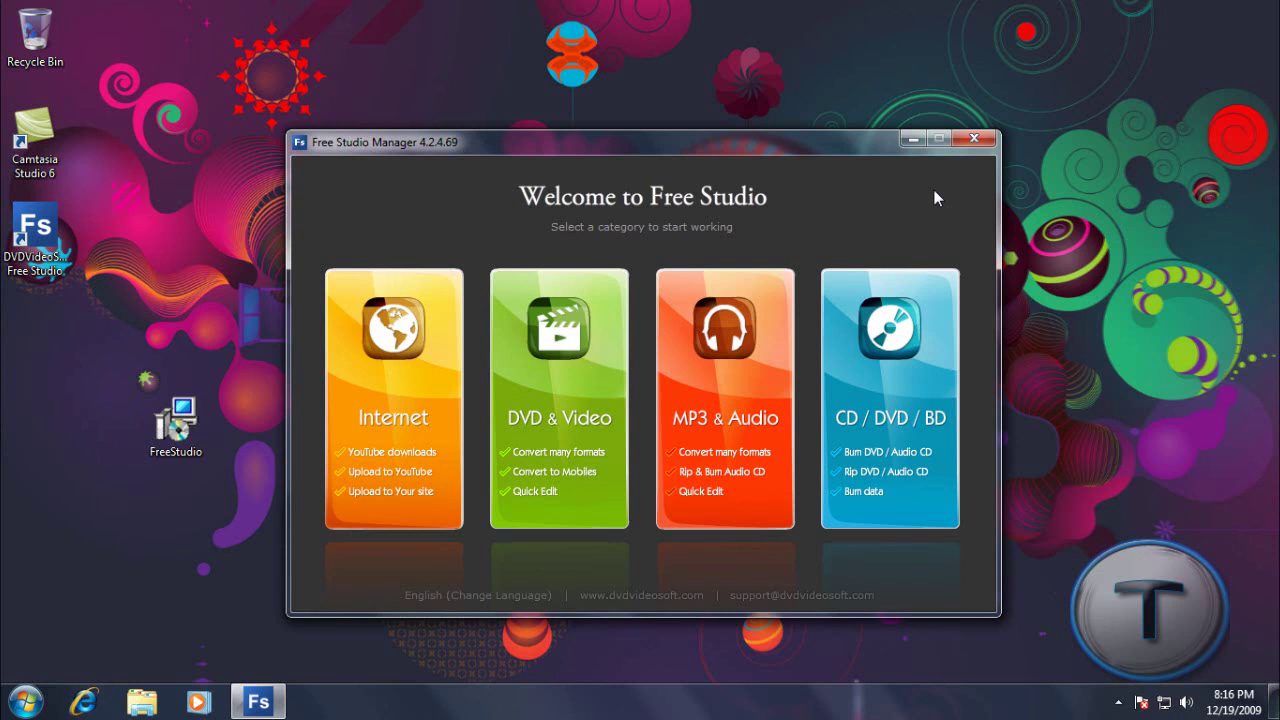
- Close the Free Studio Manager window
click(975, 139)
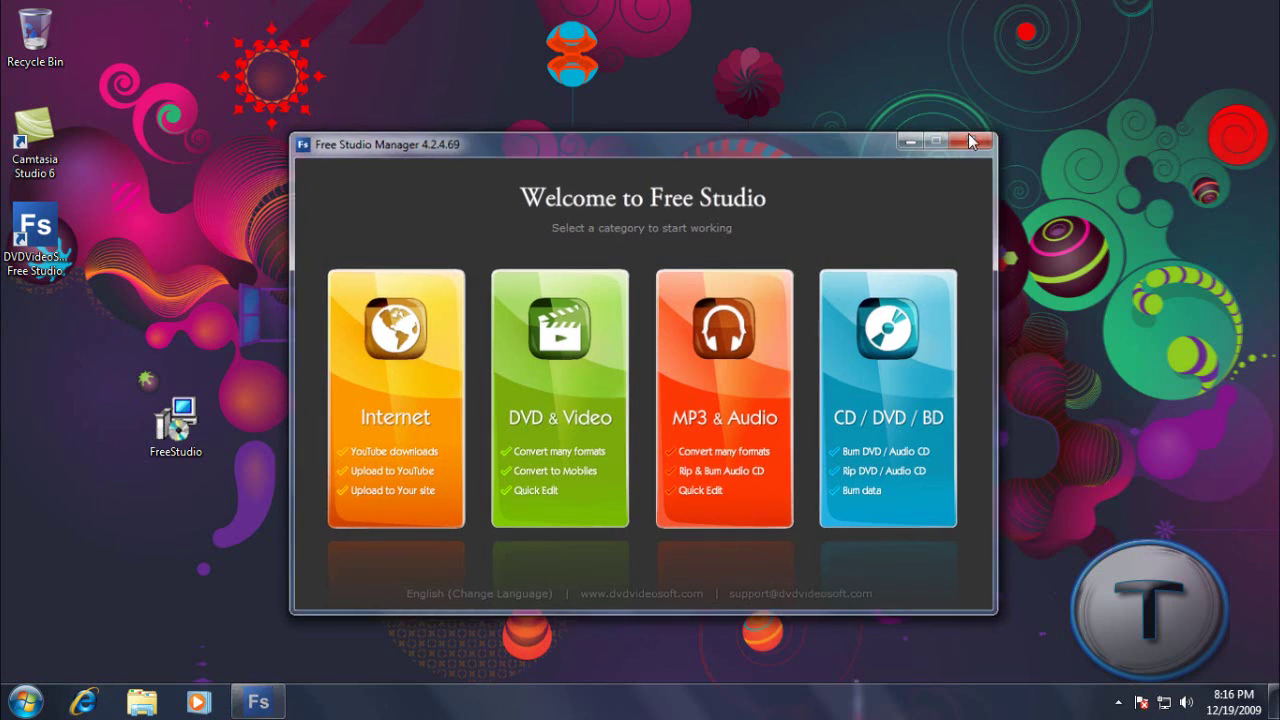